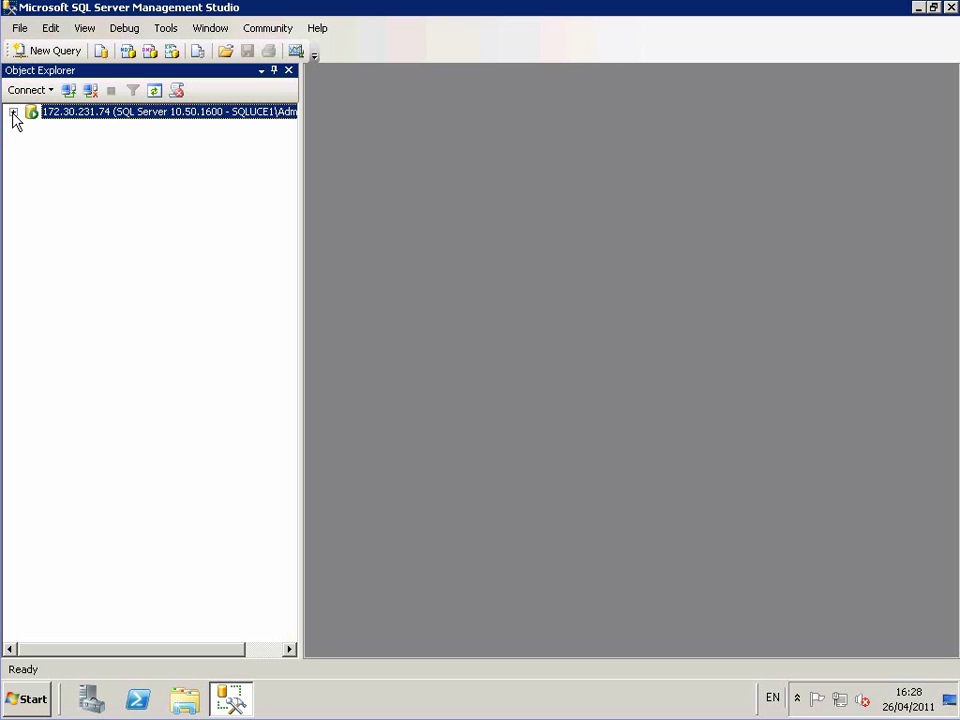
Step: Browse the production tpce database's tables and view that machine's system properties
left_click(13, 112)
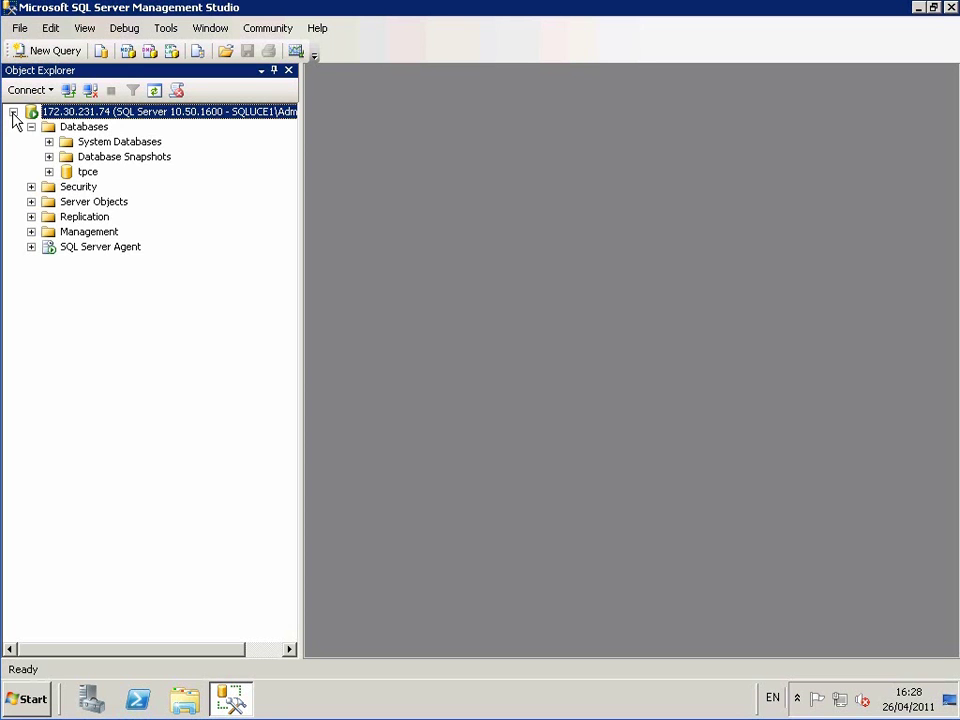
left_click(49, 172)
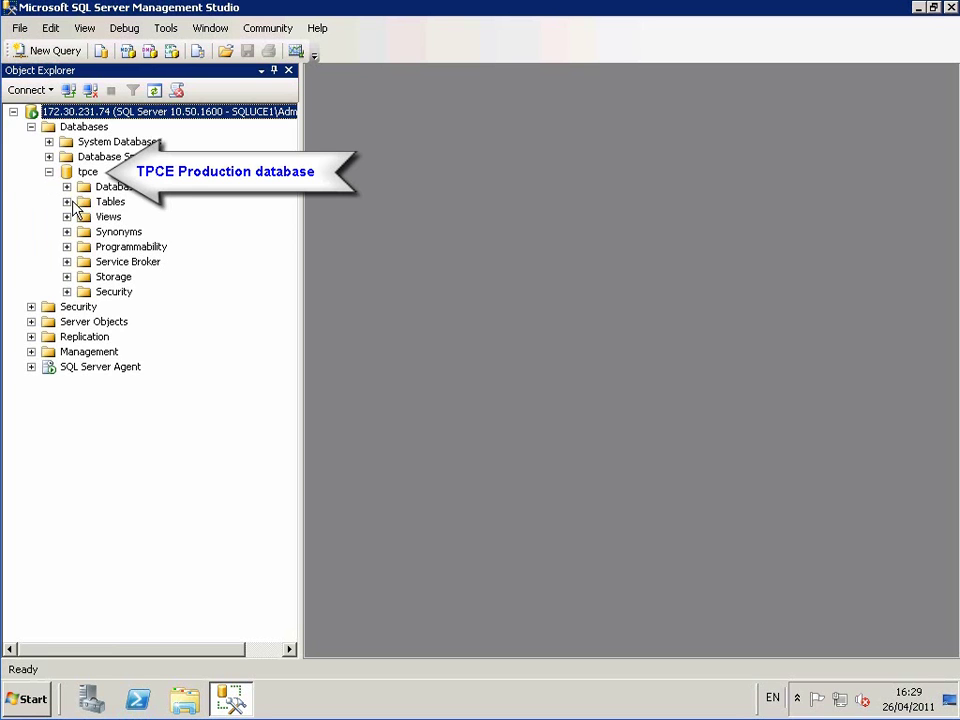
left_click(66, 202)
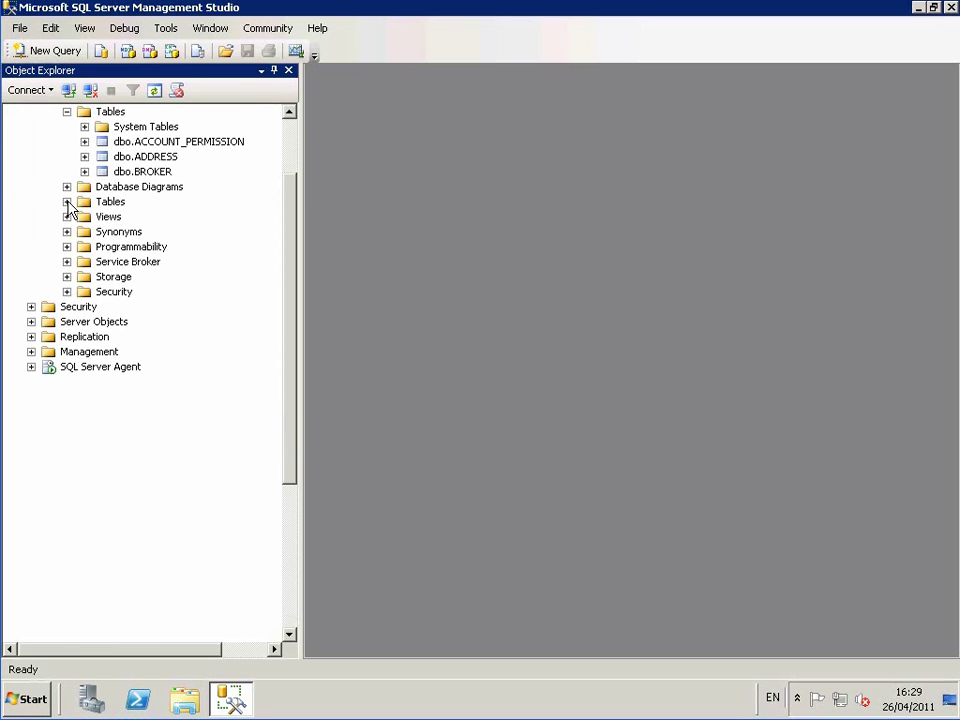
left_click(164, 146)
key("super+Pause")
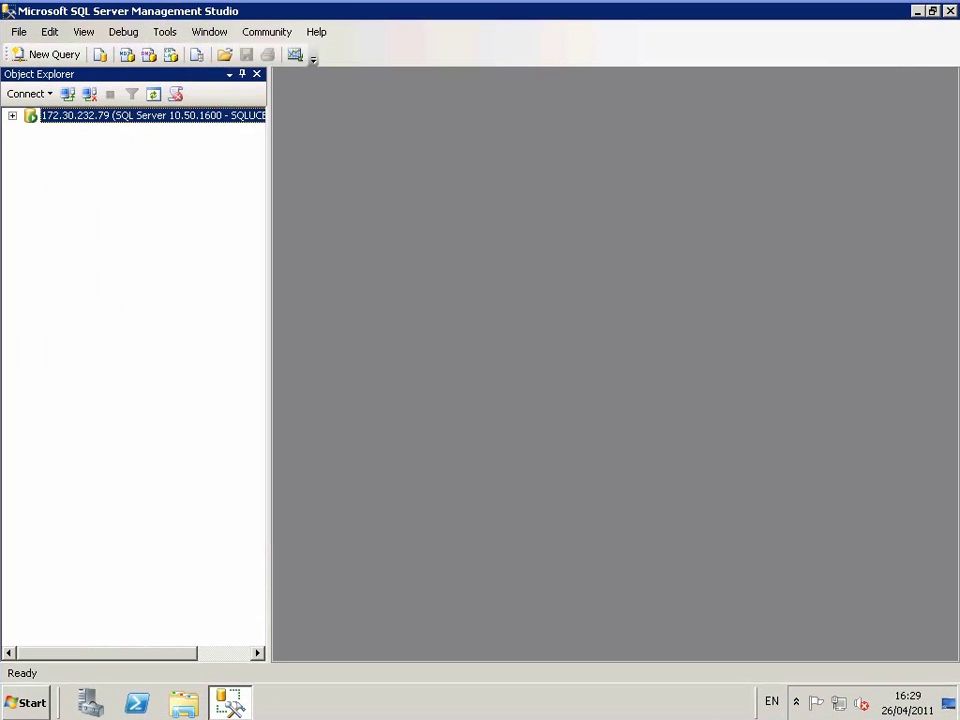
Step: Expand the recovery-site server's Databases and view its system properties
left_click(12, 115)
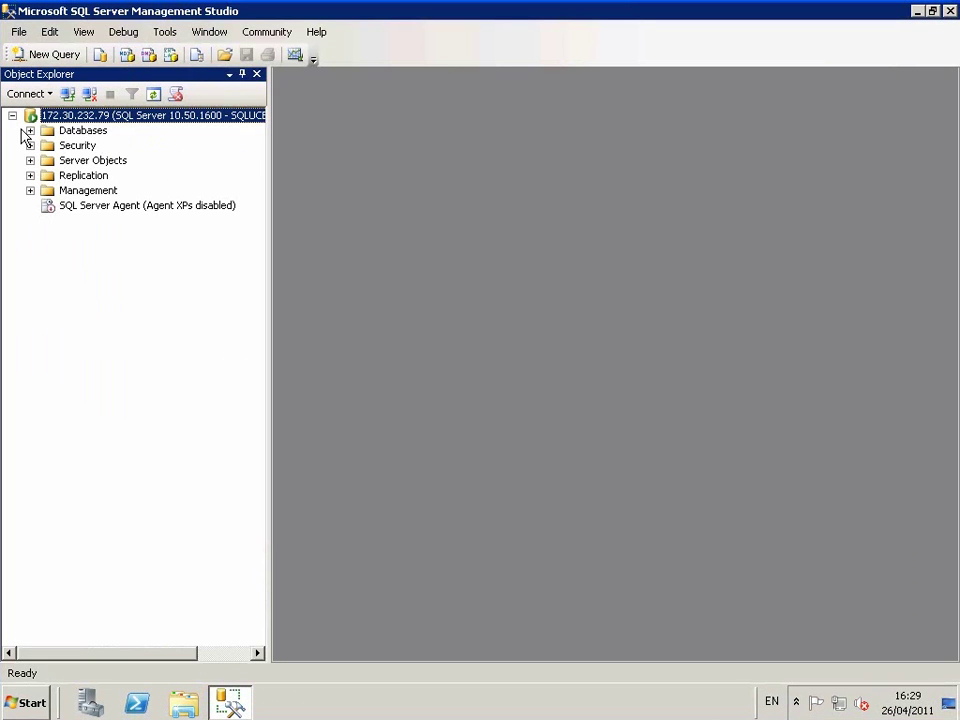
left_click(30, 130)
key("super+Pause")
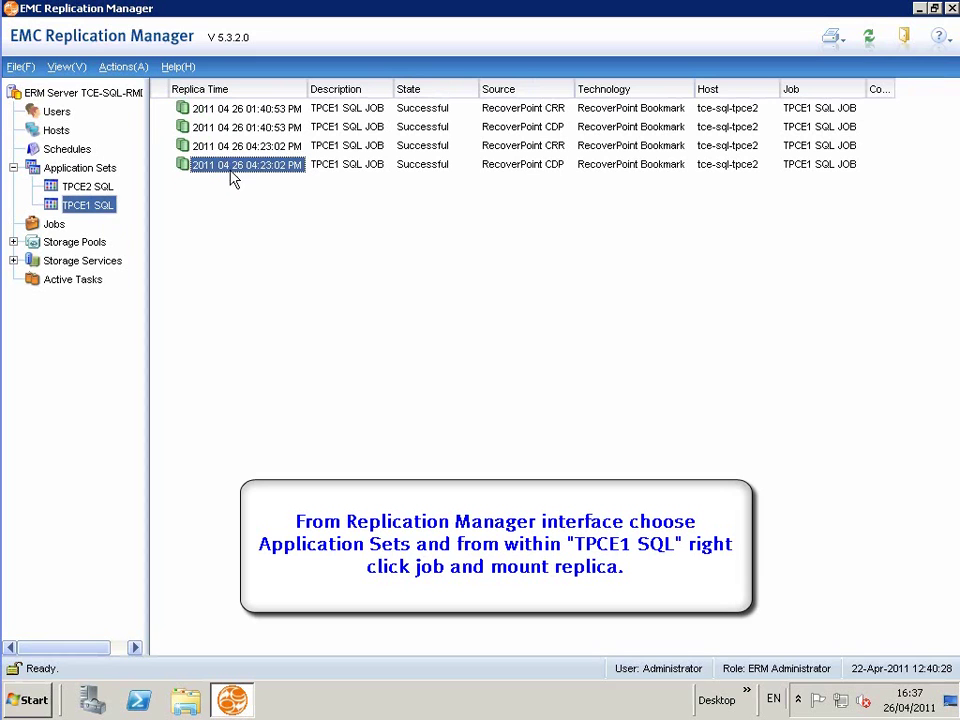
Step: Start mounting the latest TPCE1 SQL replica from a point in time on the CRR copy
right_click(249, 166)
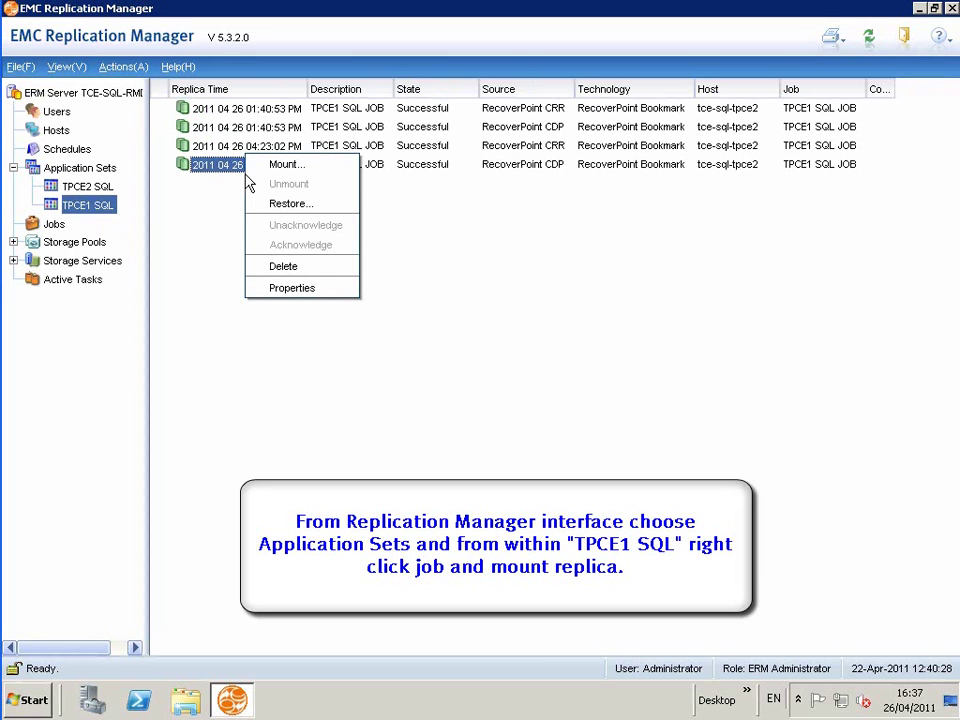
left_click(271, 168)
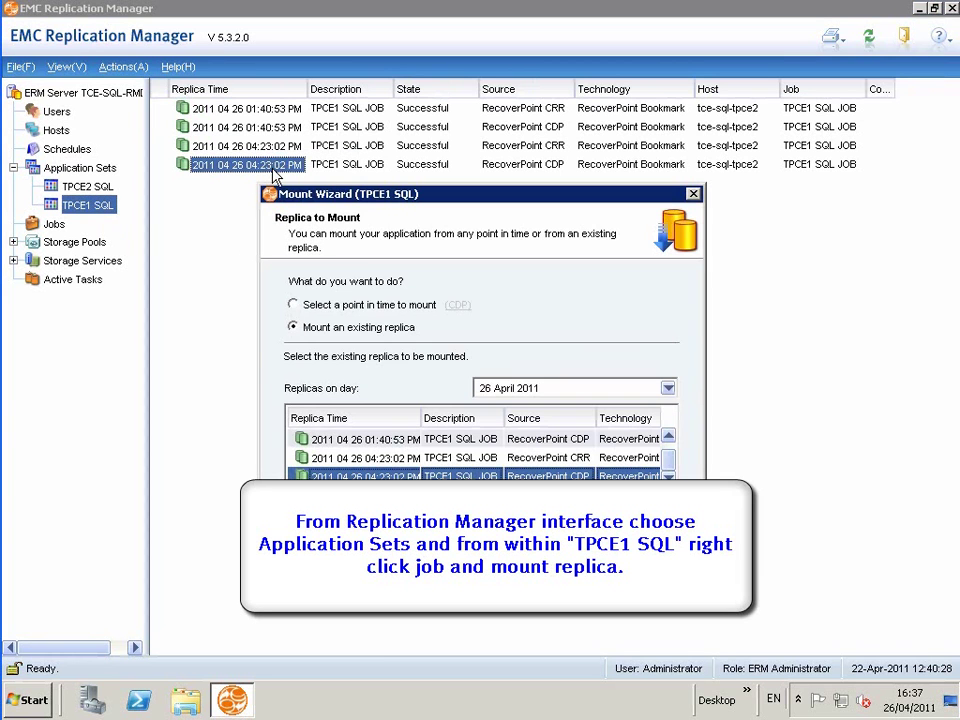
left_click(362, 310)
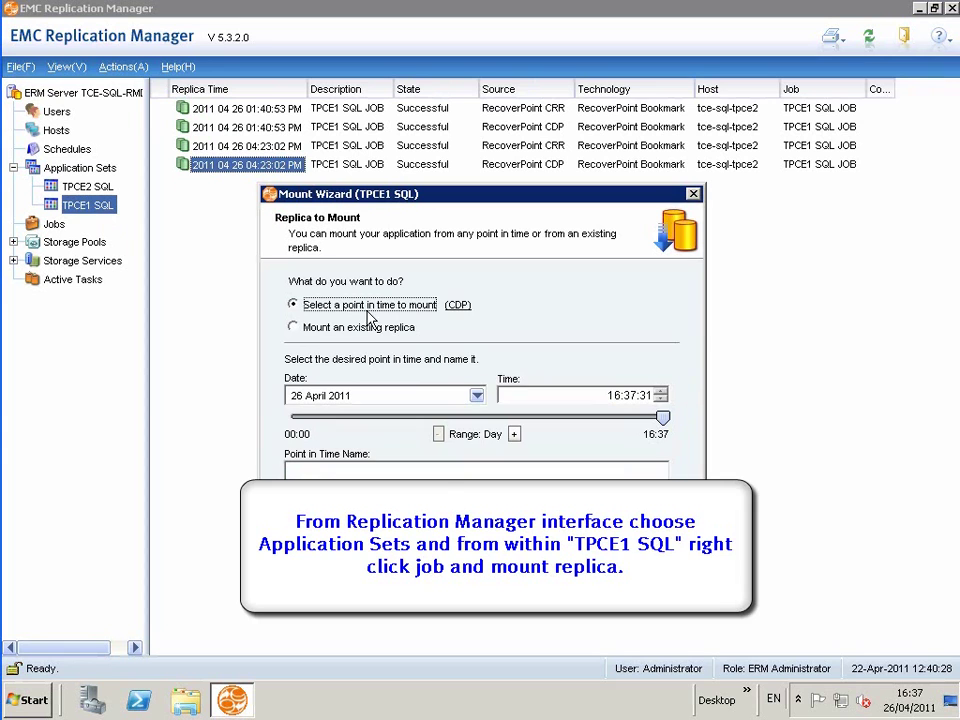
left_click(476, 312)
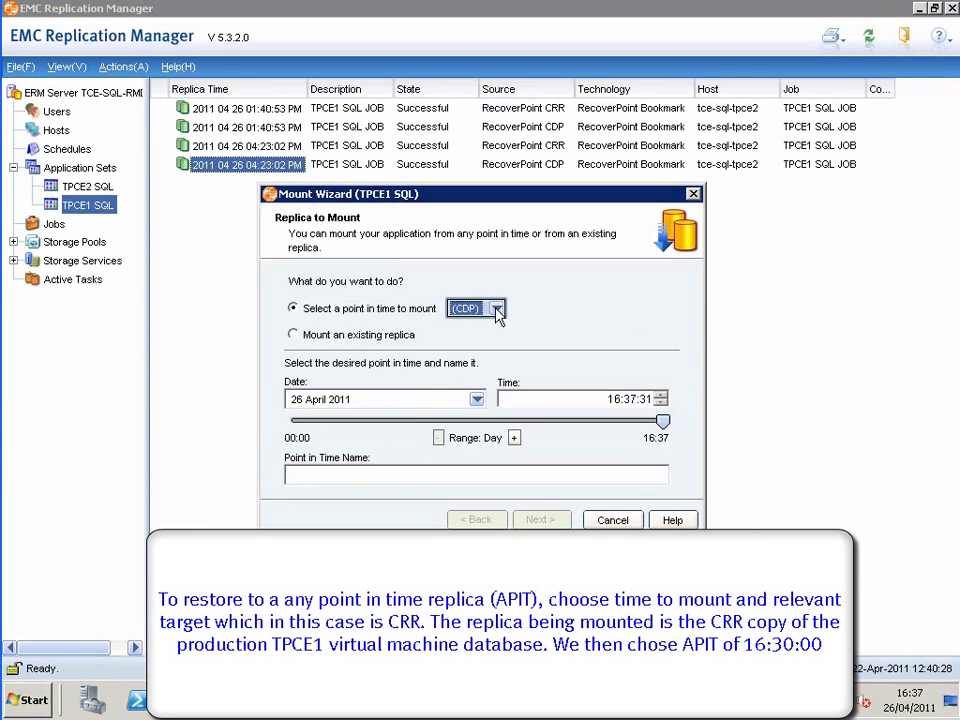
left_click(496, 309)
left_click(466, 341)
Step: Set the point in time to 16:30:00 and name it 'TPCE1 SQL DB APIT MOUNT REPLICA TO REMOTE SITE'
left_click(622, 399)
left_click(660, 403)
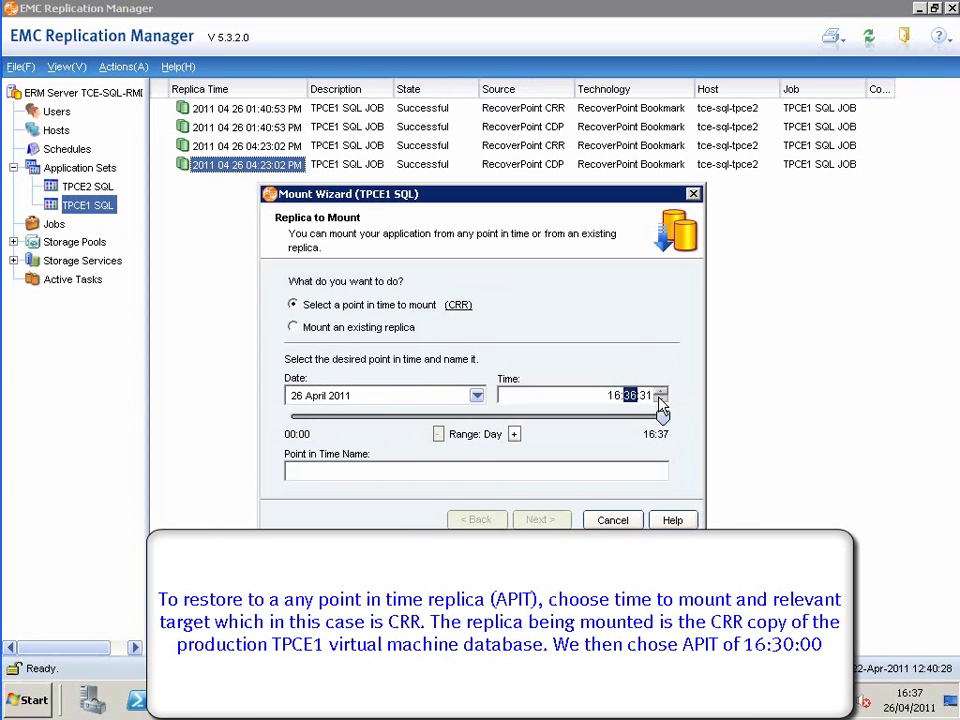
left_click(660, 403)
left_click(660, 403)
left_click(660, 401)
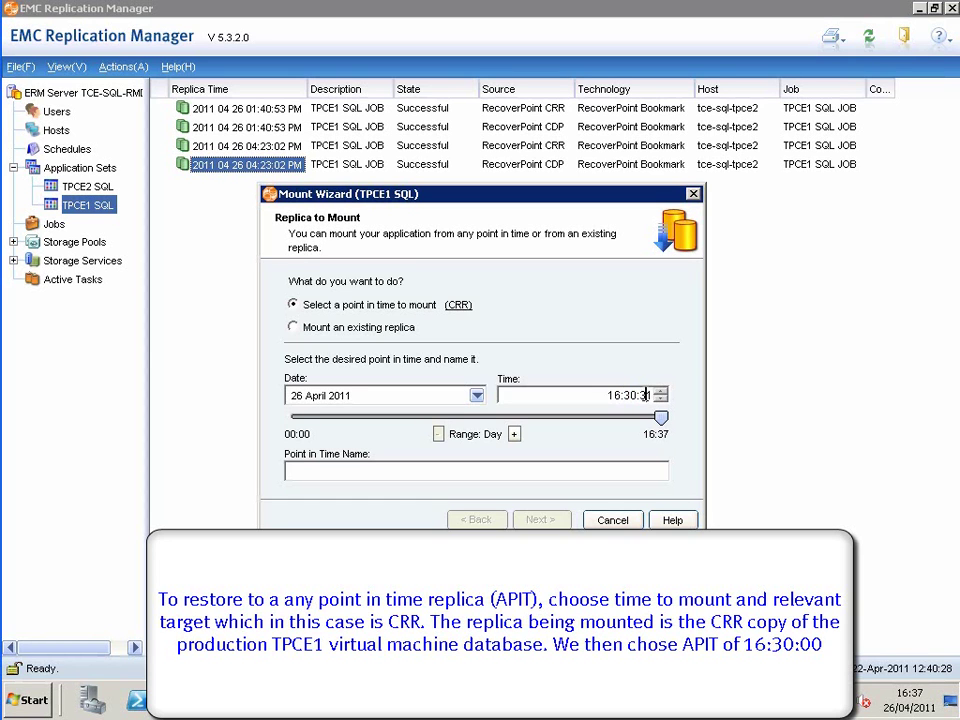
left_click(645, 396)
left_click(660, 400)
left_click(660, 400)
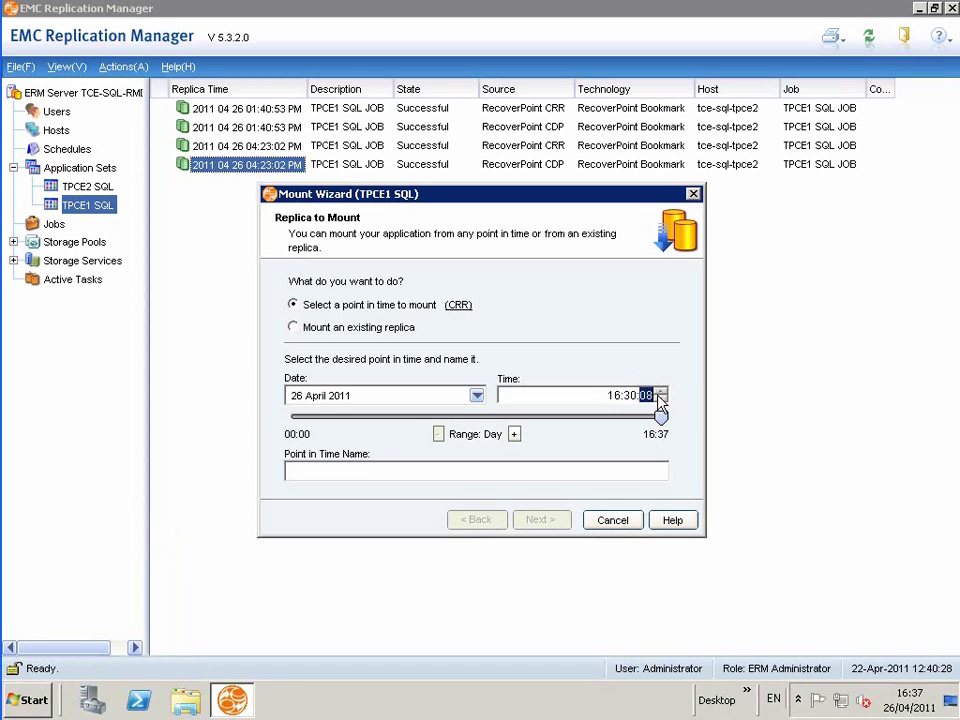
left_click(660, 400)
left_click(377, 467)
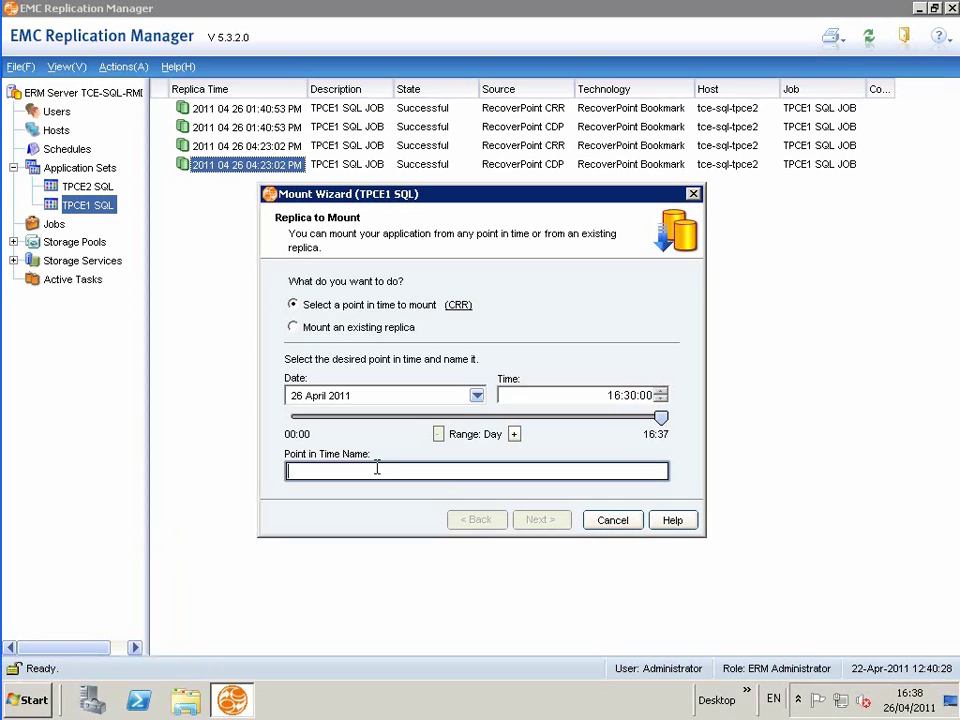
type("TPCE1 SQL DB APP MOUNT REPLICA TO REMOTE SITE")
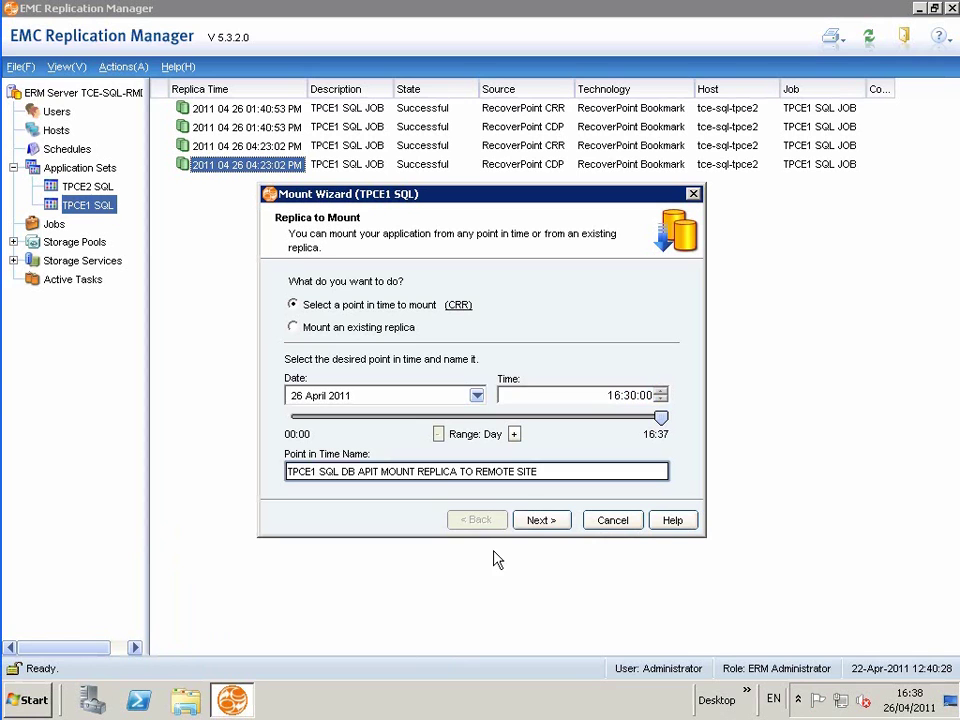
left_click(532, 519)
Step: Choose recovery-site host tce-sql-drsql2 as the mount host
left_click(537, 520)
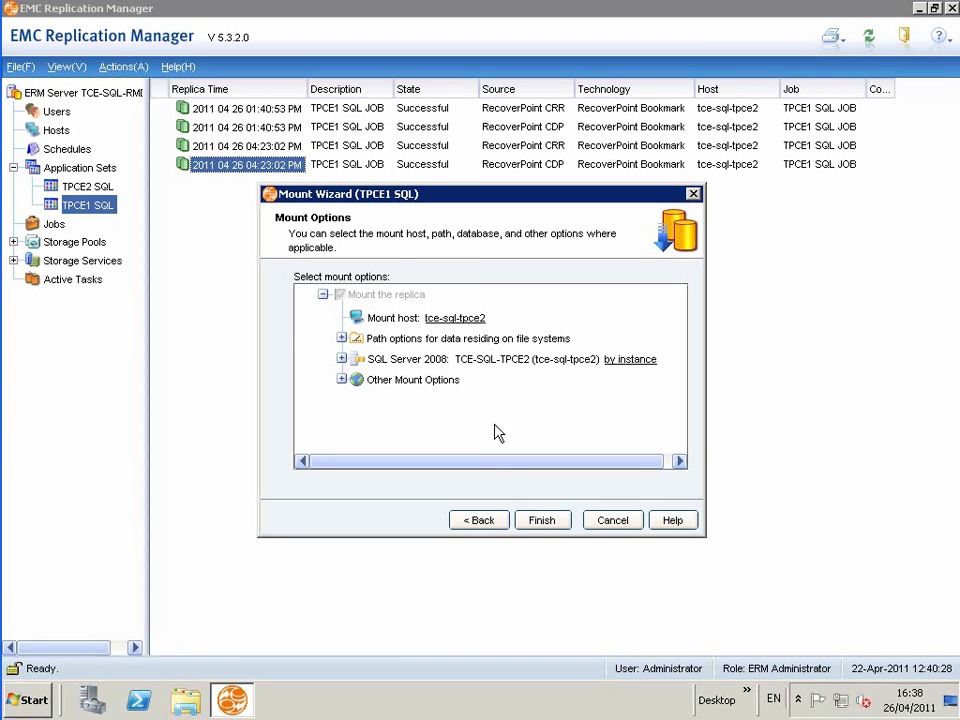
left_click(465, 318)
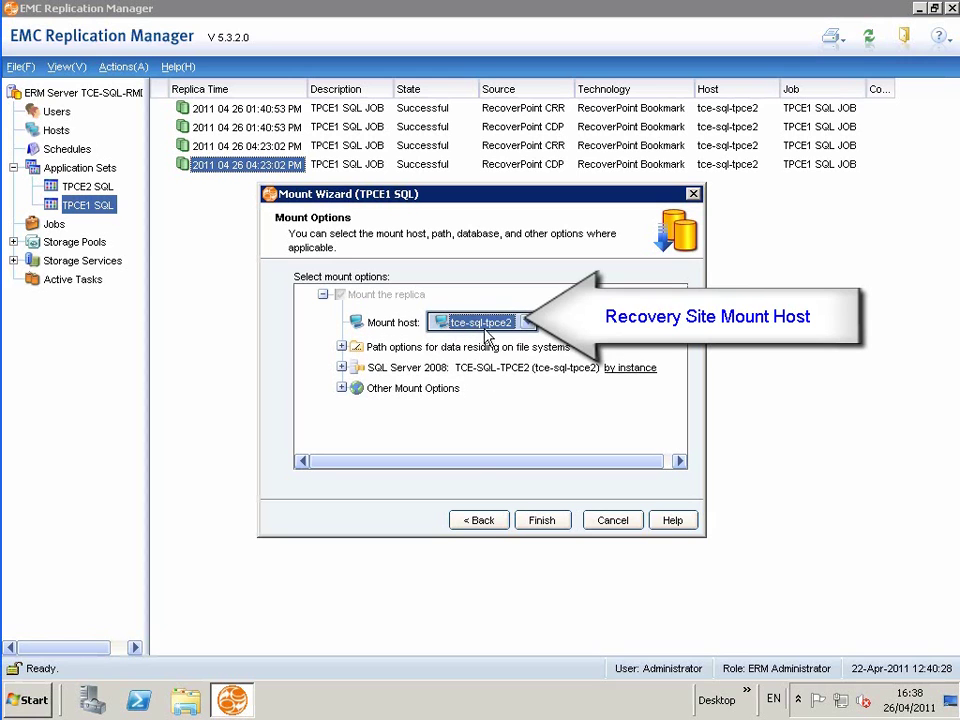
left_click(529, 323)
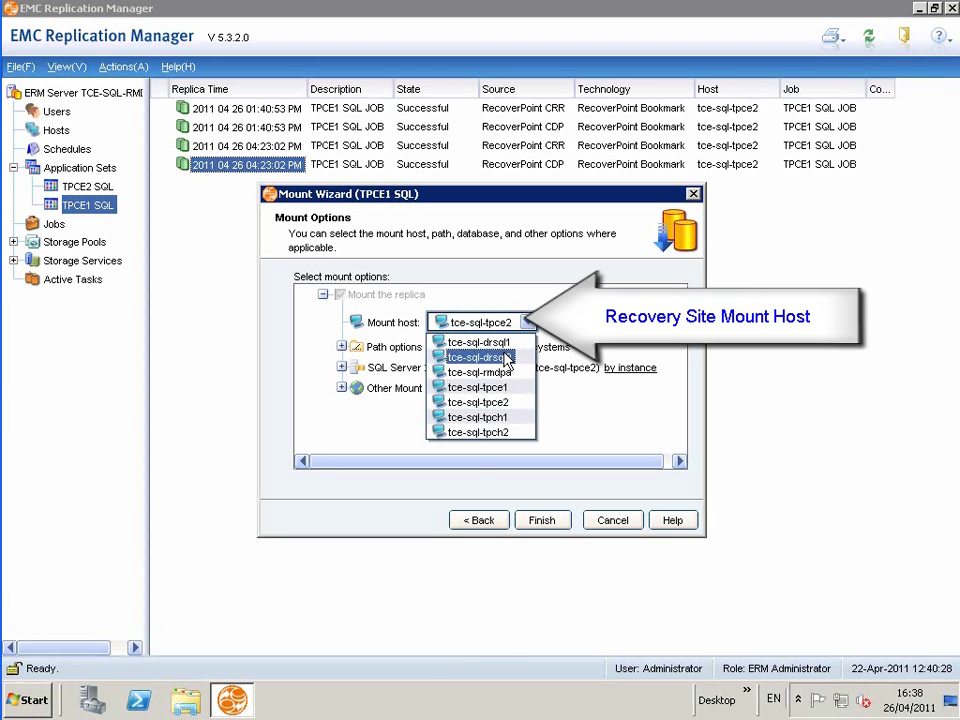
left_click(505, 357)
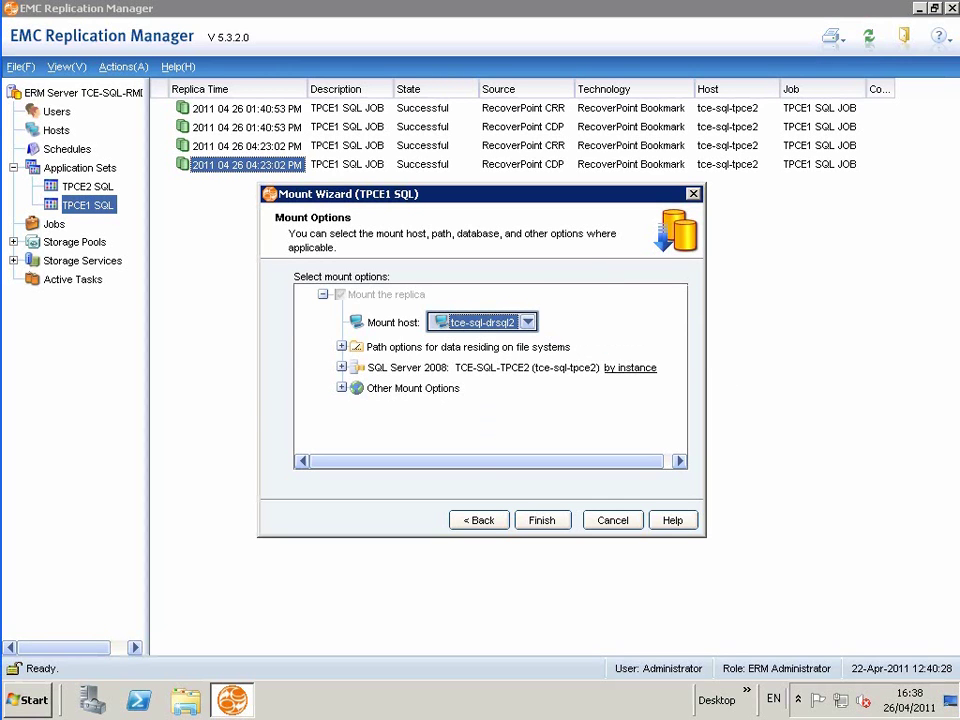
left_click(350, 358)
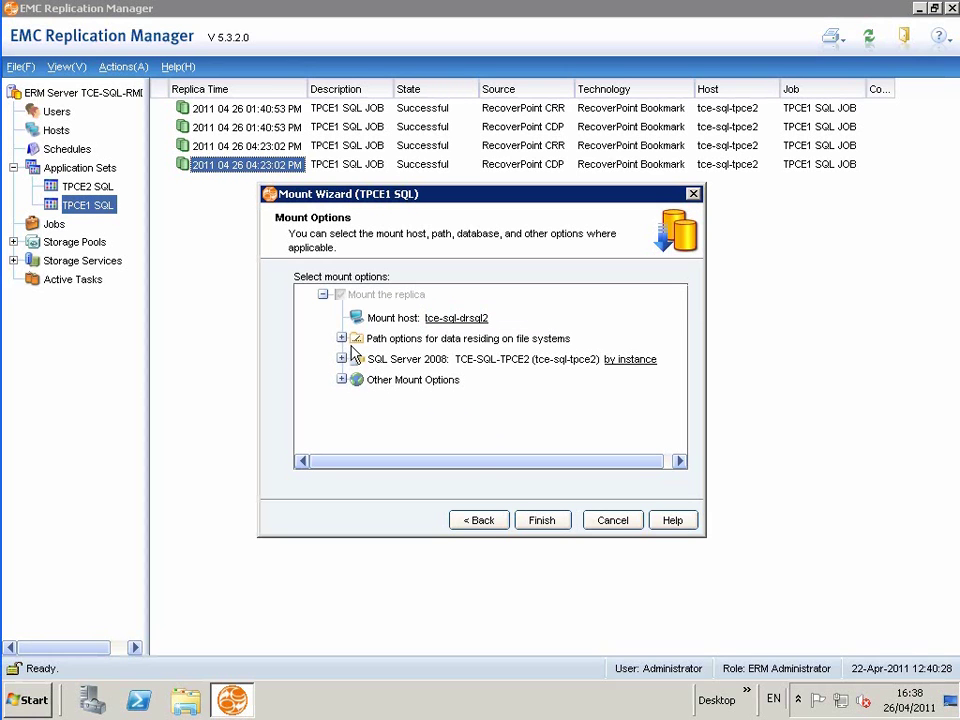
Step: Review the file-system alternate mount path options
left_click(341, 338)
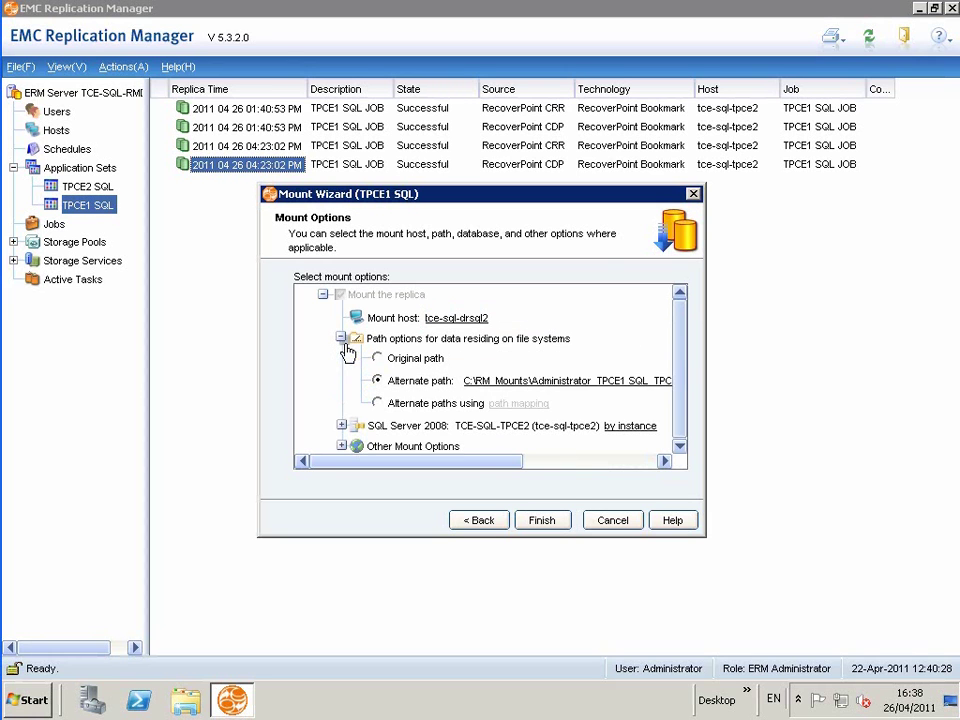
left_click(507, 383)
left_click_drag(489, 463, 601, 467)
scroll(602, 467, "right", 5)
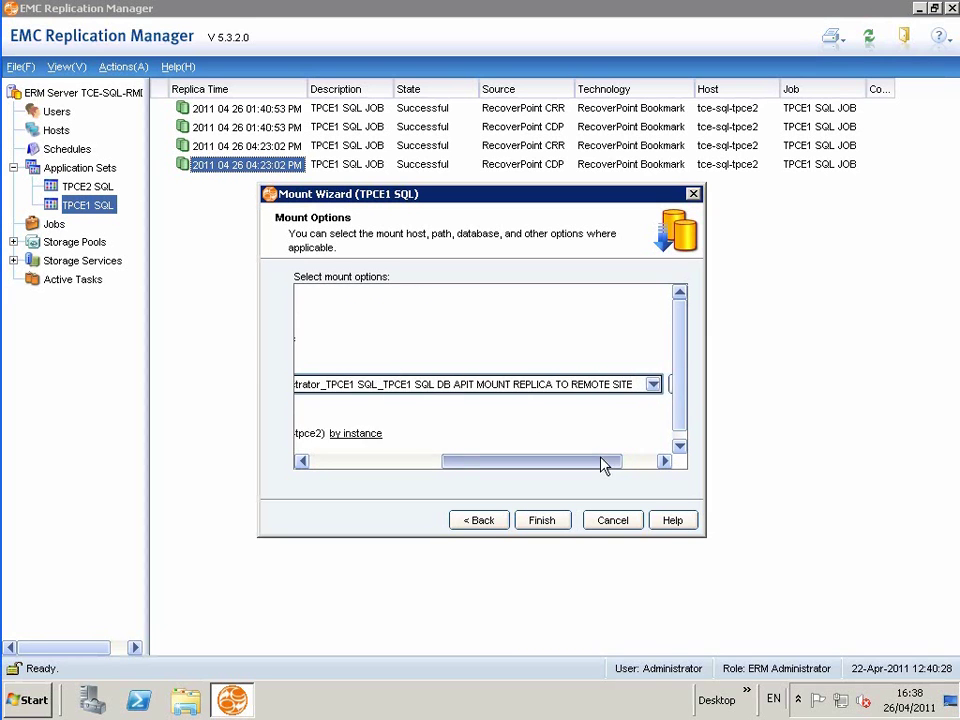
left_click(456, 465)
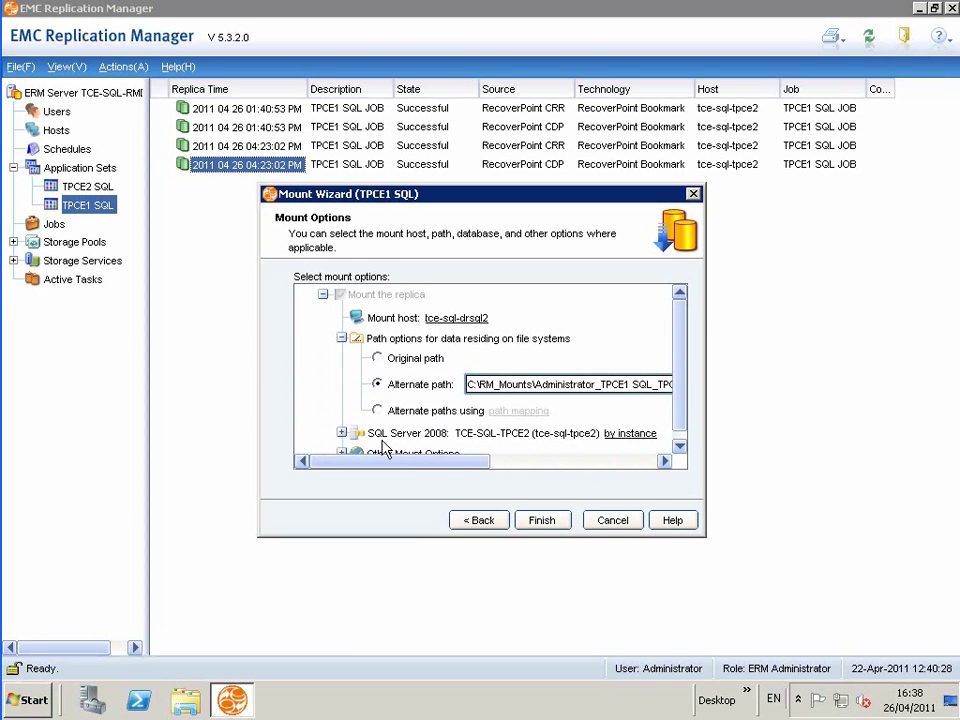
Step: Under SQL Server 2008, recover all databases, keeping Attach Database with original names
left_click(342, 433)
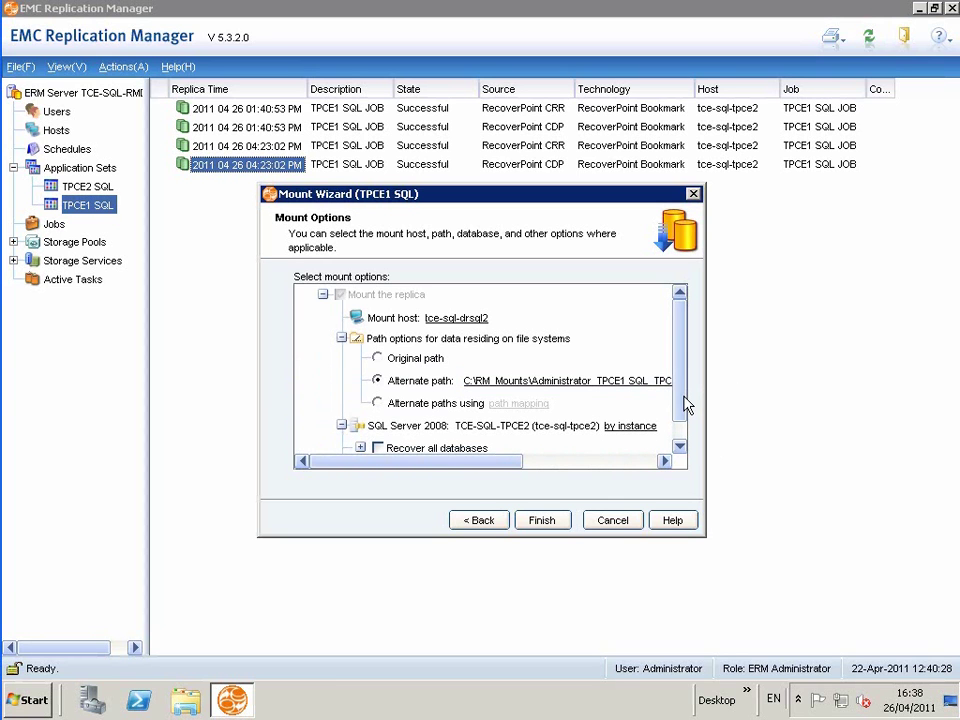
left_click_drag(688, 403, 685, 428)
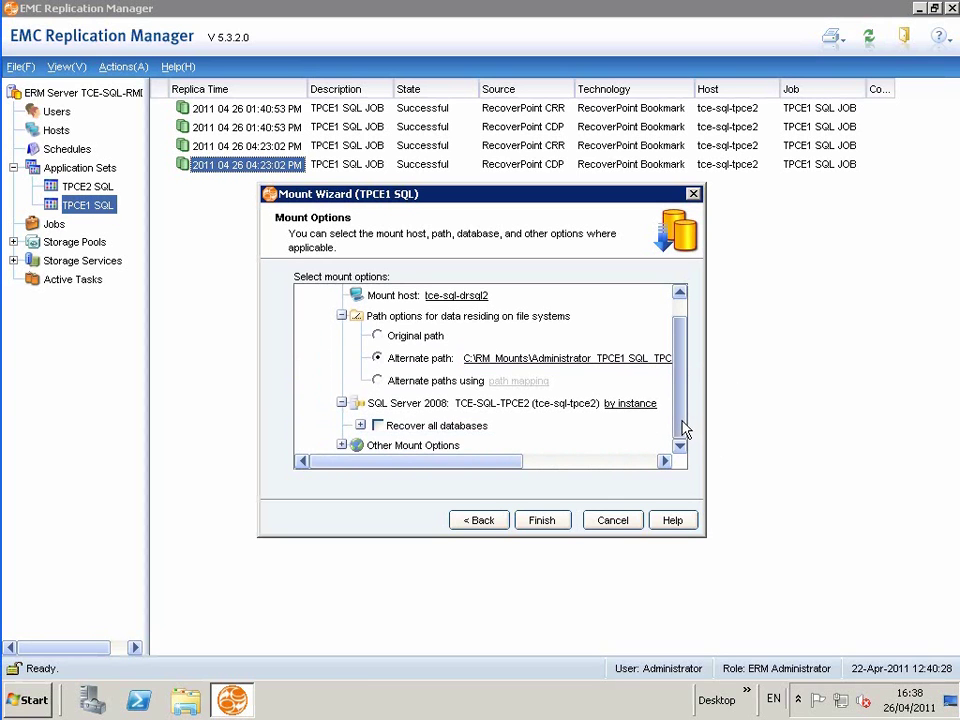
left_click(378, 425)
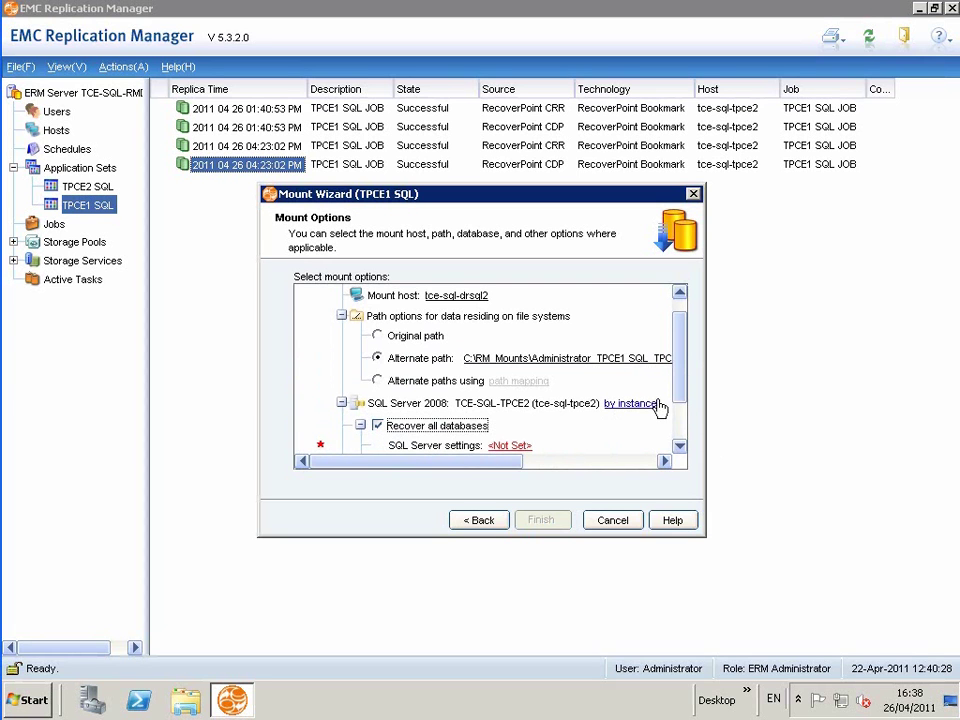
left_click_drag(673, 398, 677, 444)
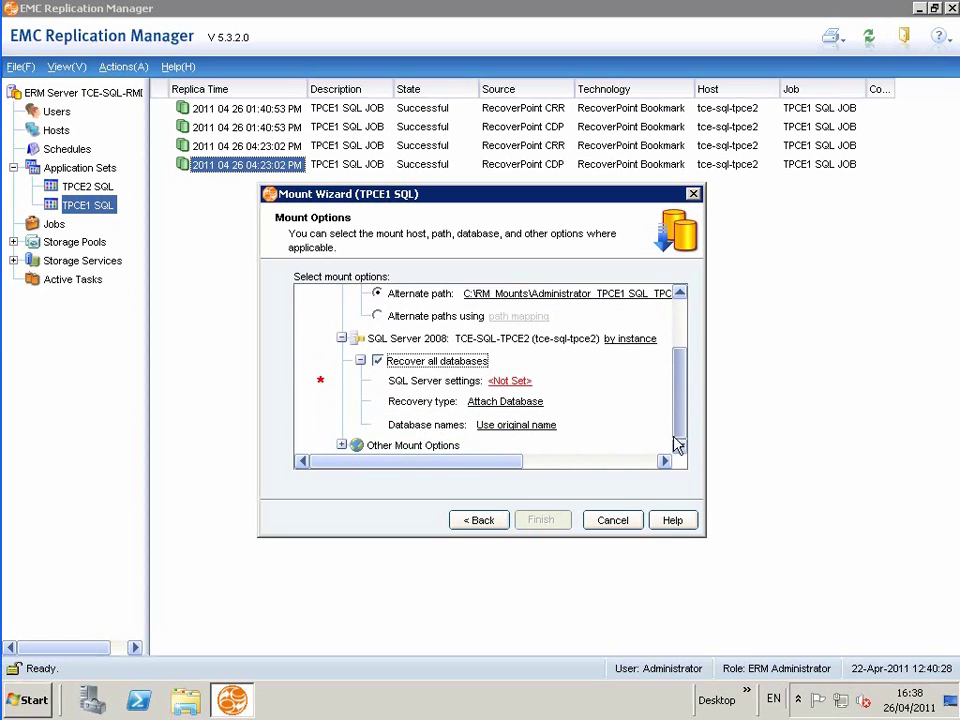
left_click(525, 405)
left_click(526, 406)
left_click(526, 406)
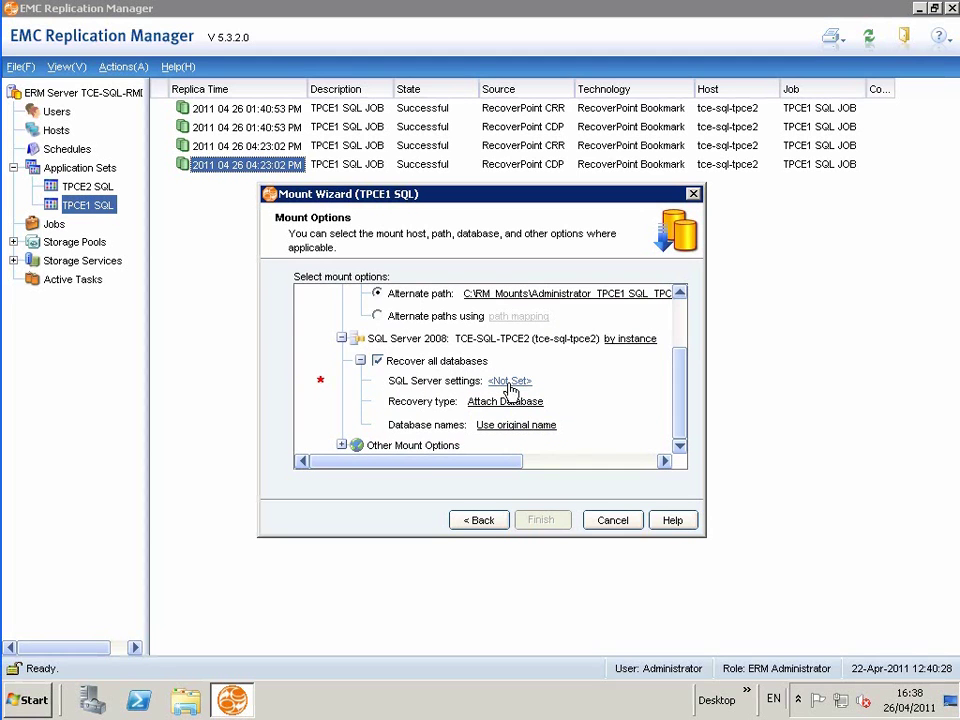
Step: Set TCE-SQL-DRSQL2 as the recovery SQL Server with Windows domain credentials
left_click(509, 383)
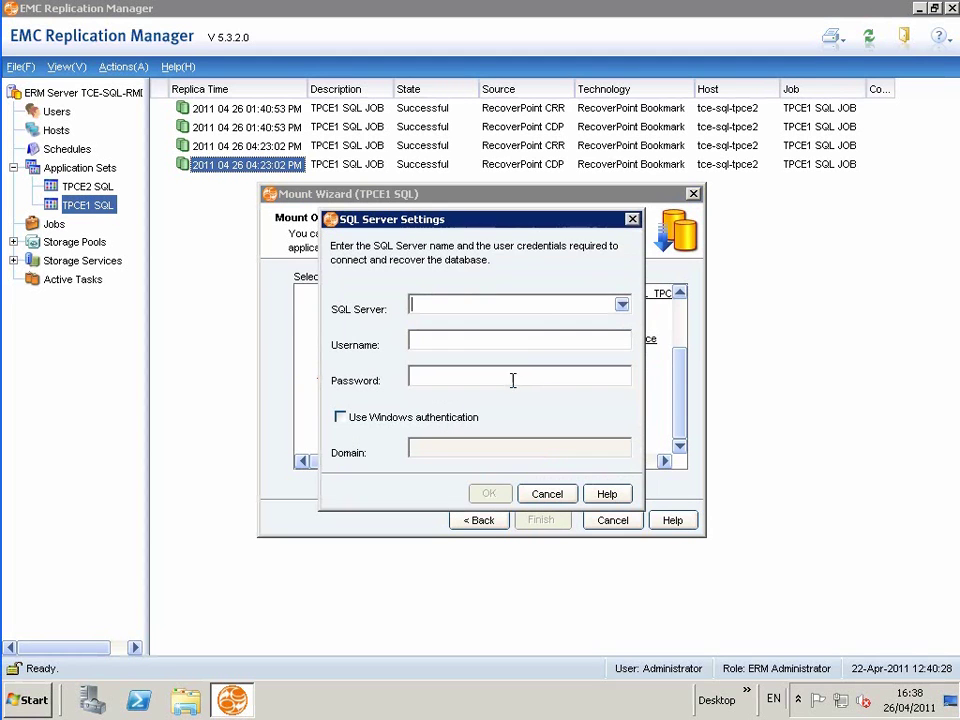
left_click(622, 306)
left_click(575, 326)
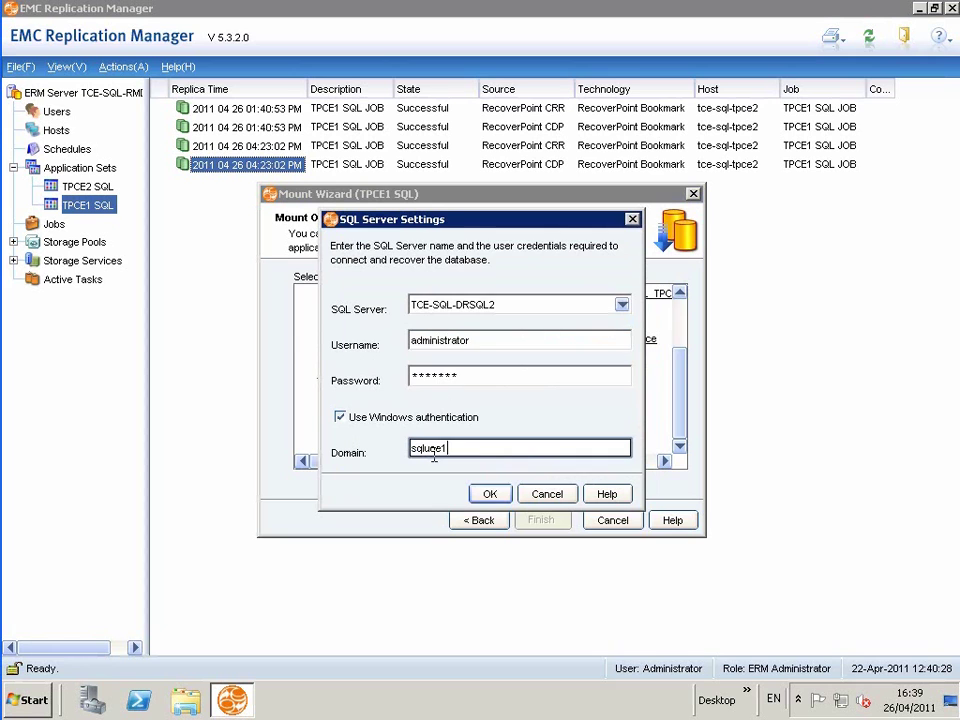
type(".com")
left_click(490, 494)
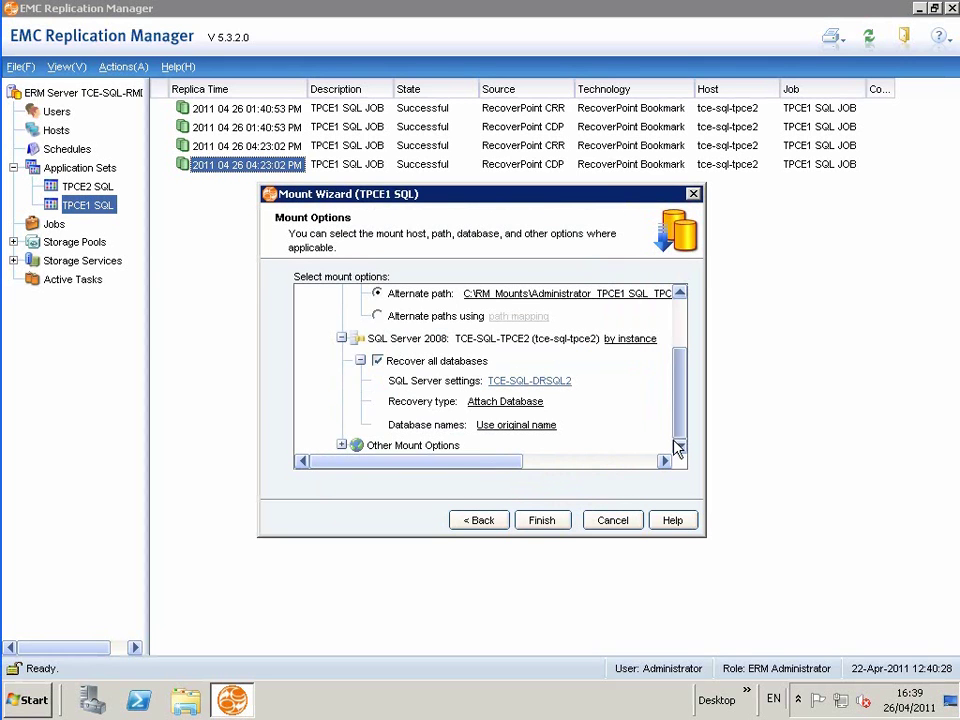
Step: Check the other mount options and finish the wizard to launch the mount
left_click(342, 445)
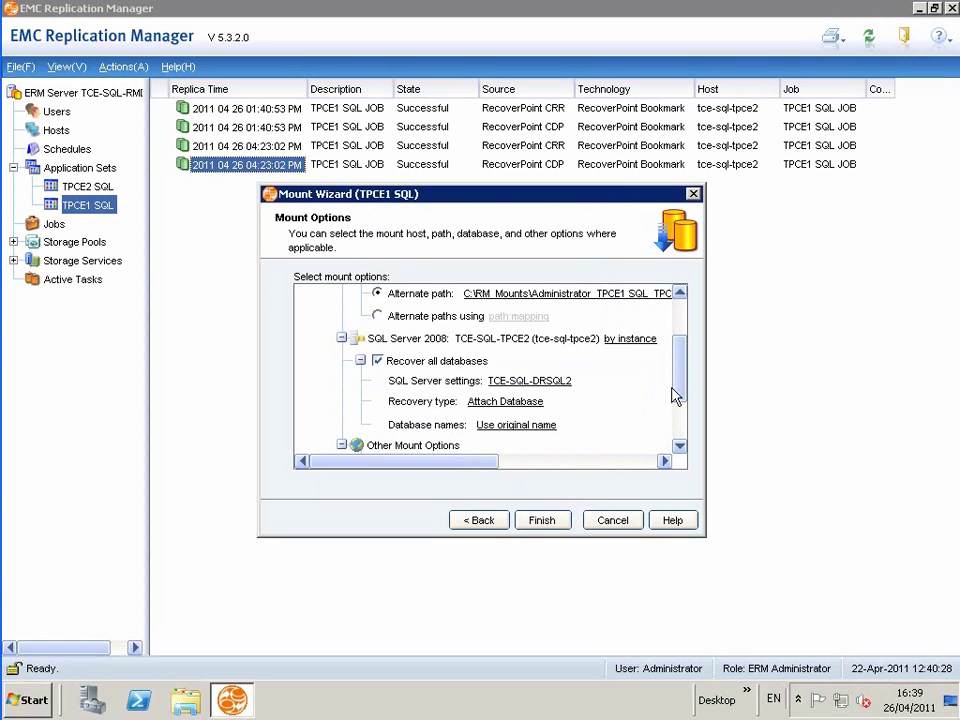
left_click_drag(677, 394, 677, 439)
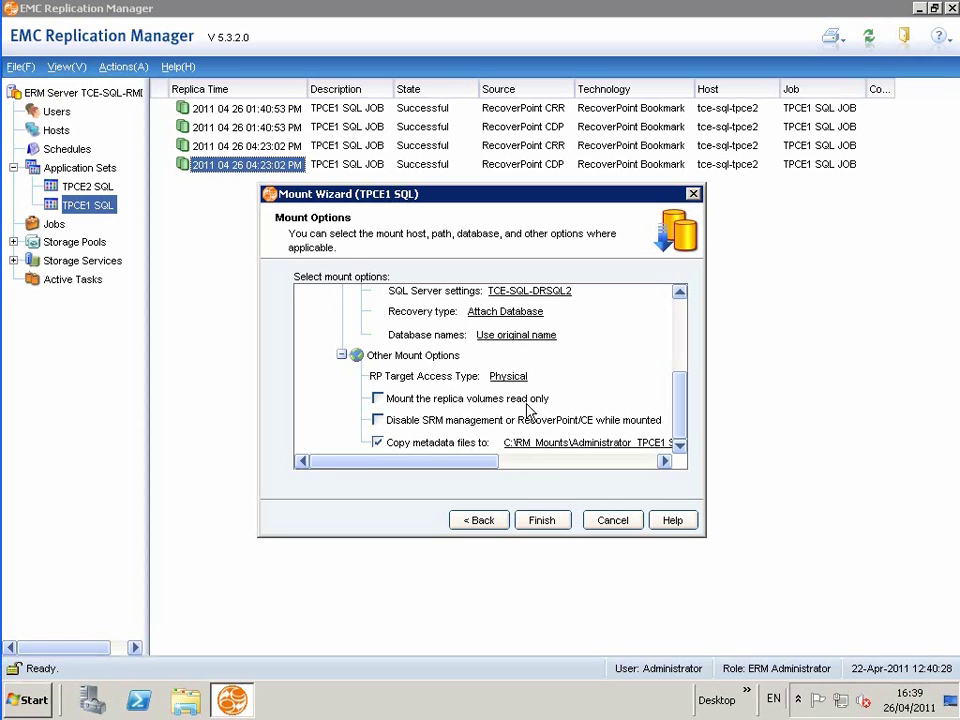
left_click(557, 521)
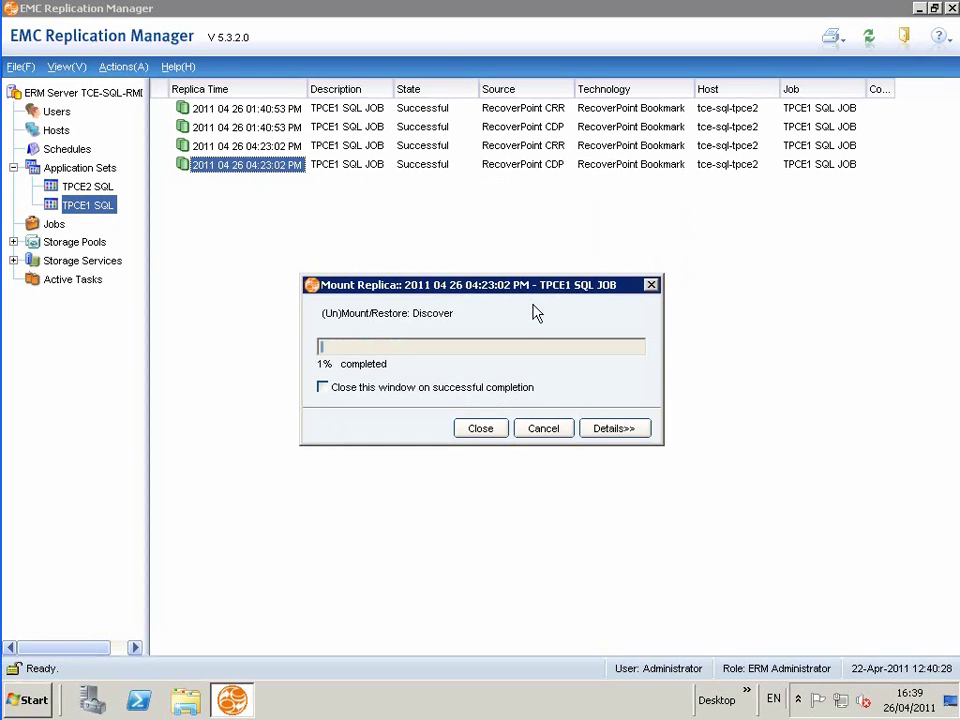
Step: Show the detailed Mount Replica log and scroll it to the end as the mount reaches 100%
left_click(614, 428)
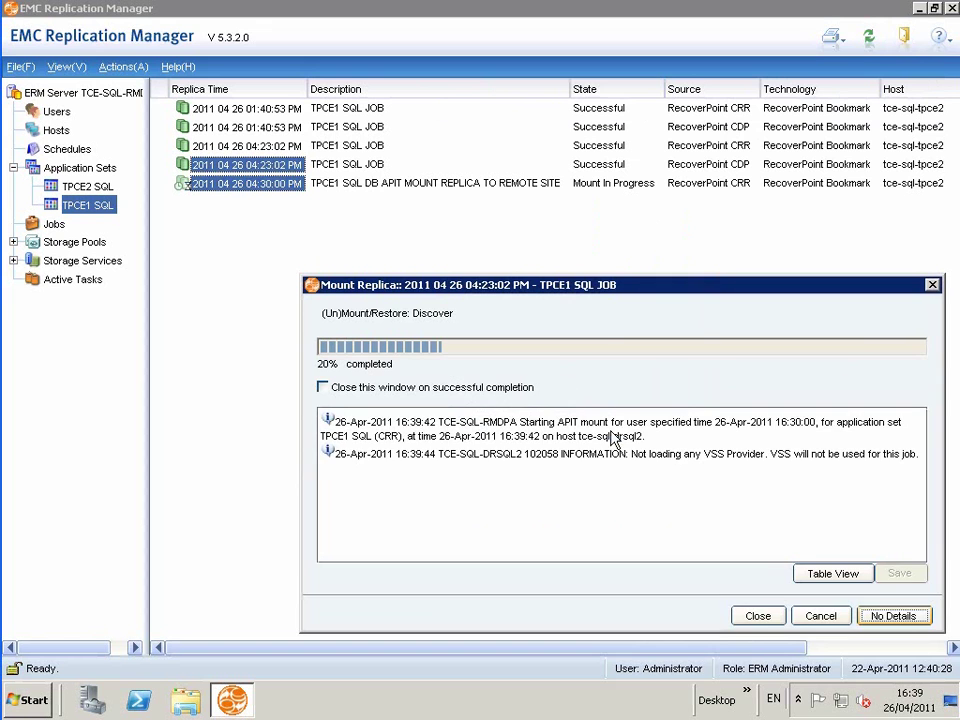
left_click_drag(585, 290, 512, 205)
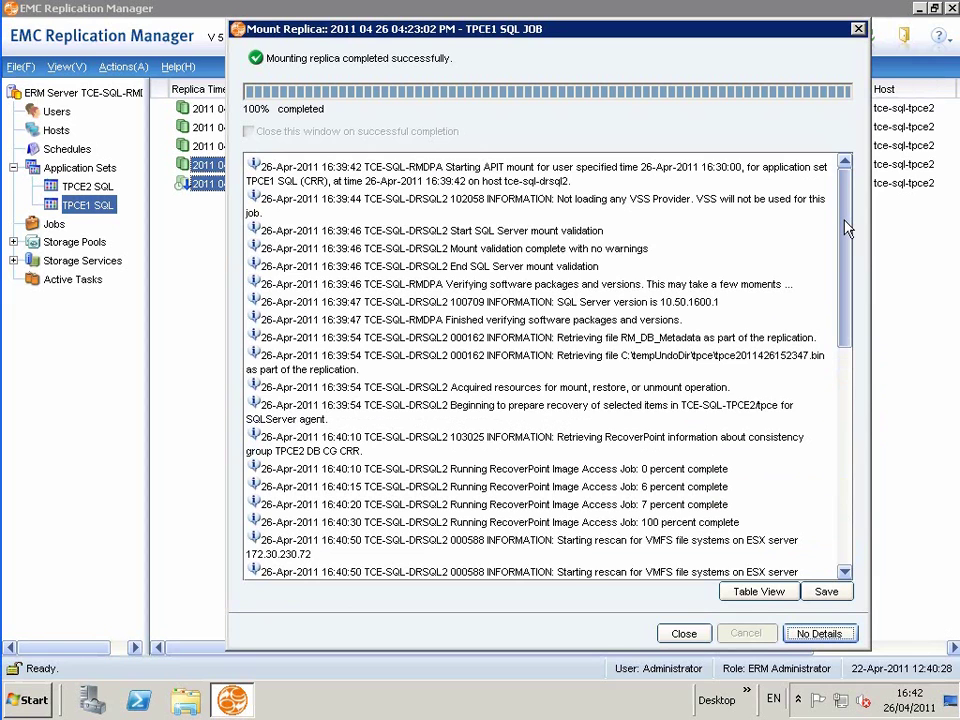
left_click_drag(846, 246, 845, 400)
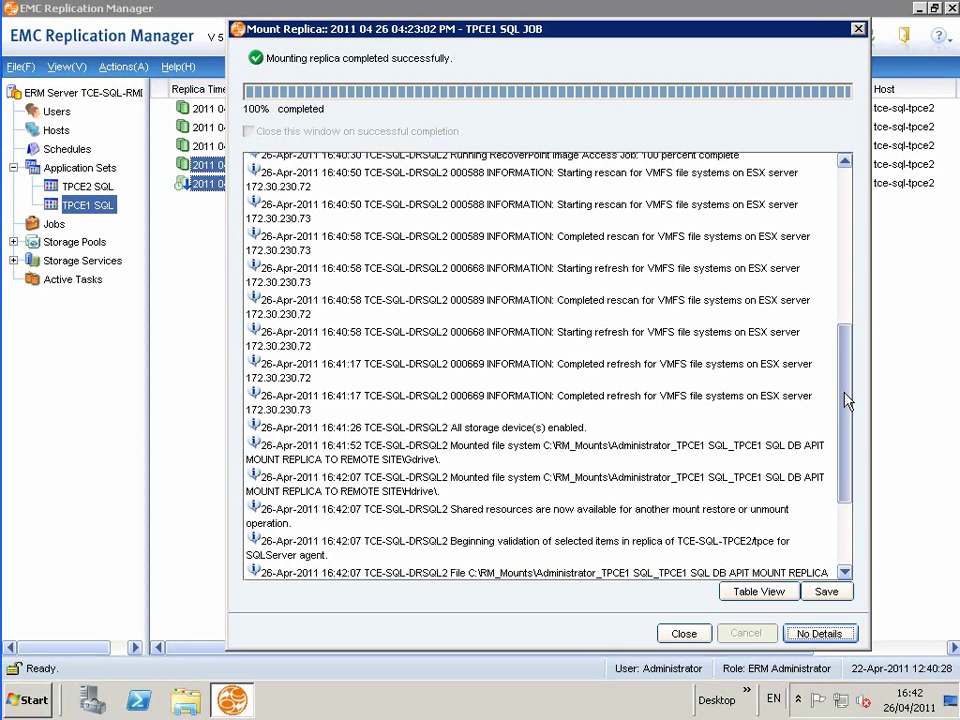
left_click_drag(845, 400, 848, 478)
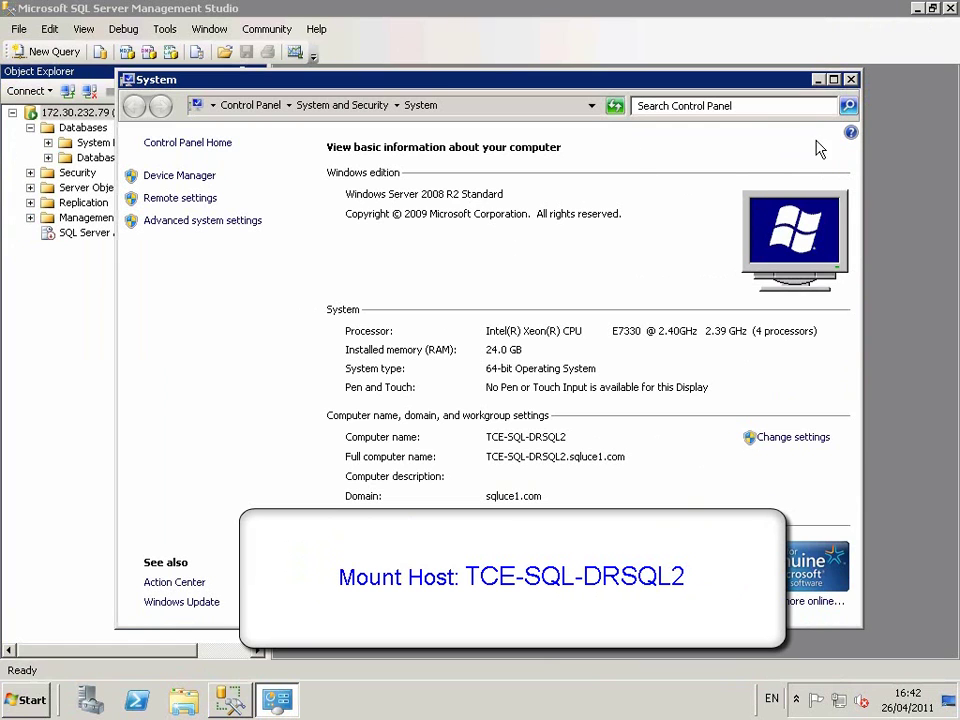
Step: Close the System window and expand the mounted tpce database's Tables folder in Object Explorer
left_click(820, 84)
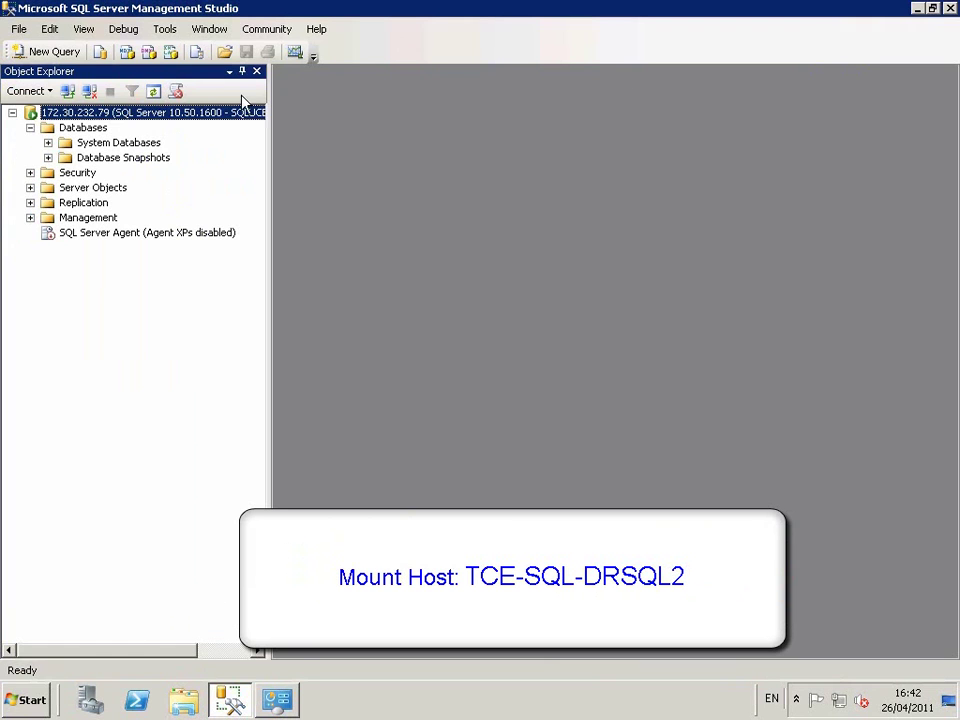
right_click(75, 136)
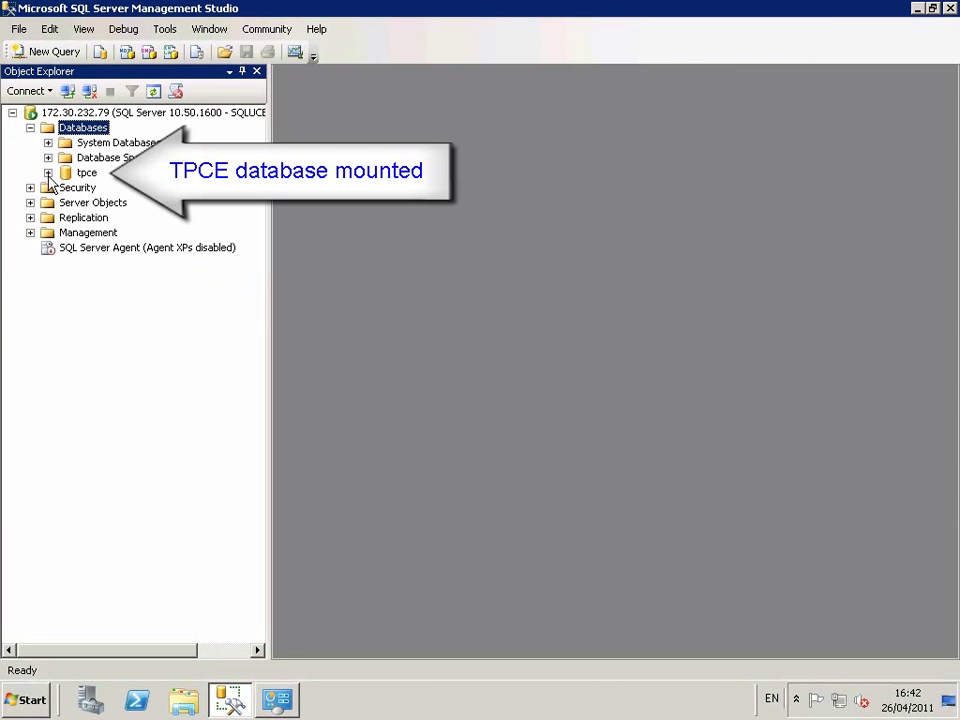
left_click(48, 173)
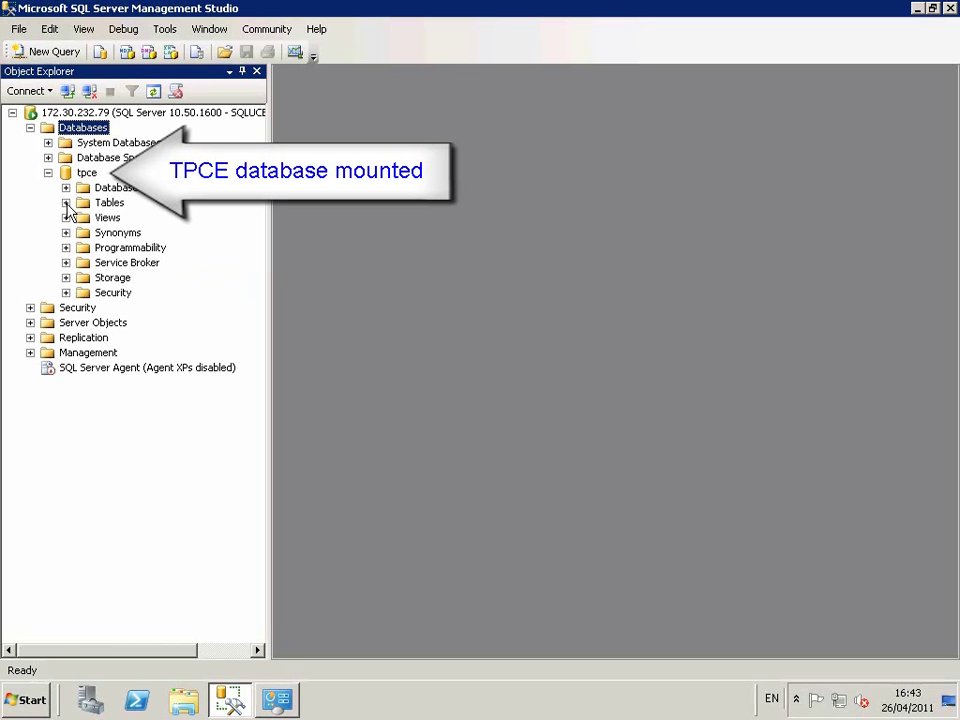
left_click(66, 203)
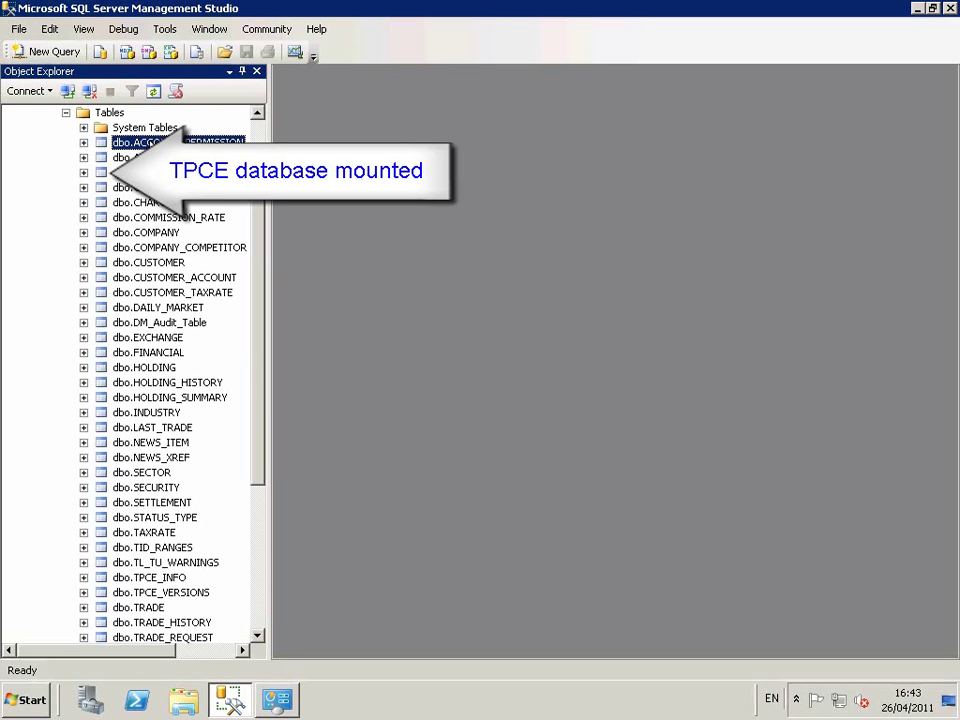